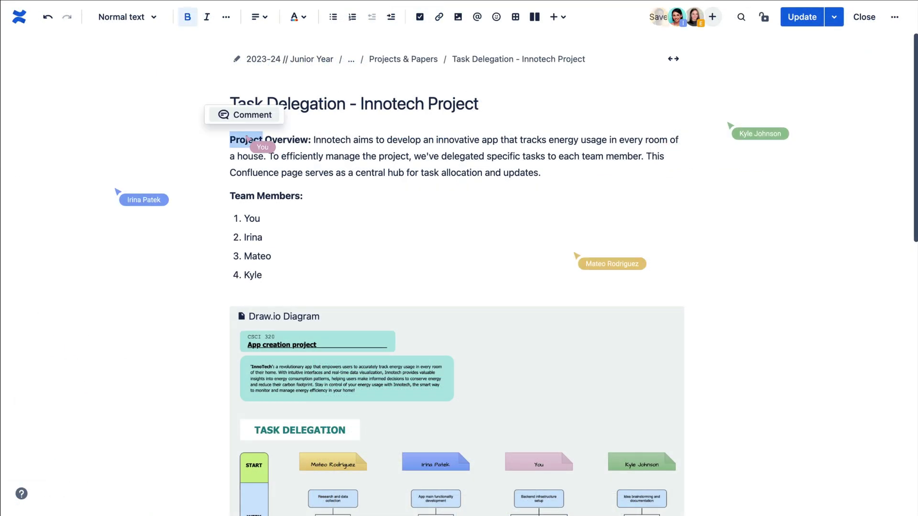
Step: Wrap the Project Overview paragraph on the Task Delegation page in an info panel
click(485, 130)
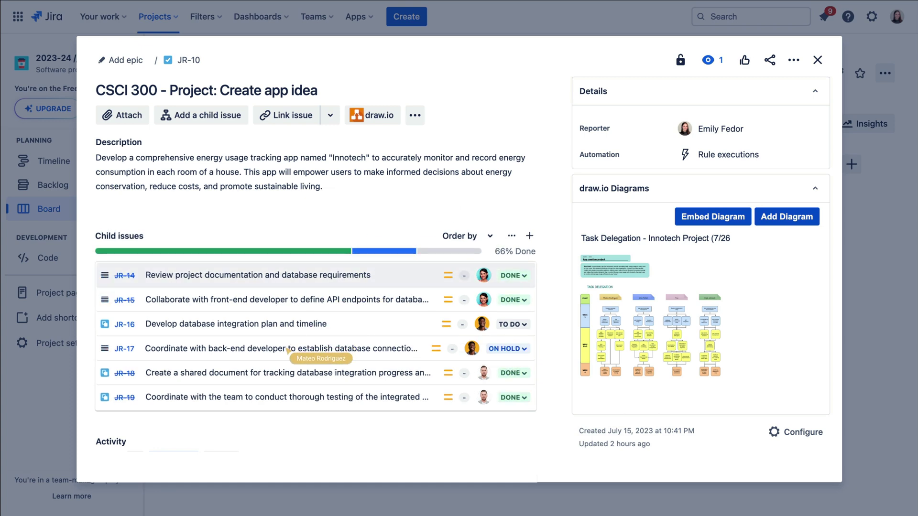
Step: Open child issue JR-17 from JR-10 and show its History activity
click(286, 349)
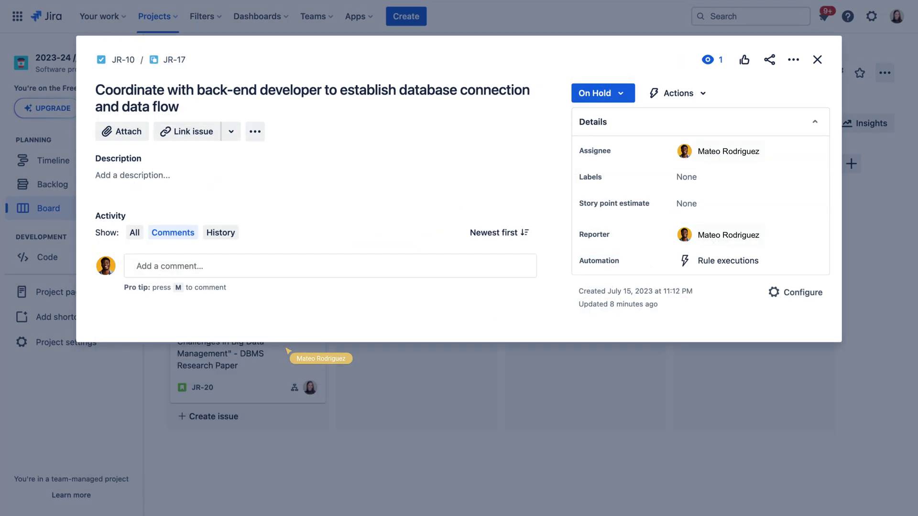
click(221, 235)
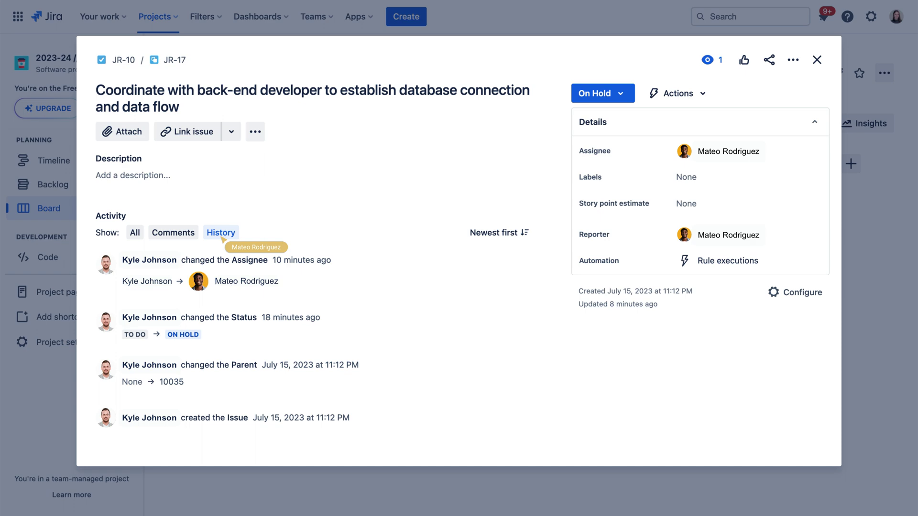